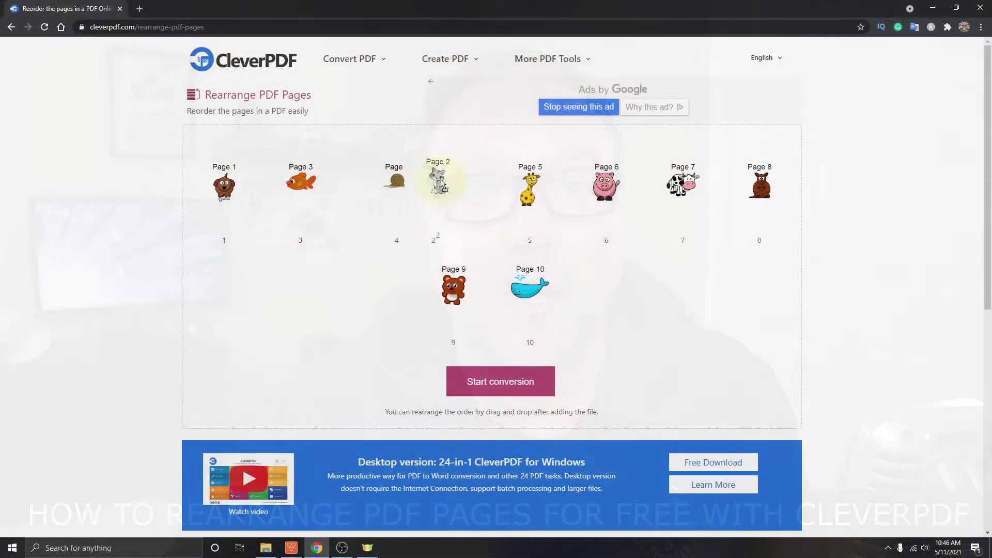
- Drag Page 2 after Page 4, Page 5 into third place, and Page 8 ahead of Page 6
drag(442, 185, 449, 185)
drag(360, 178, 362, 179)
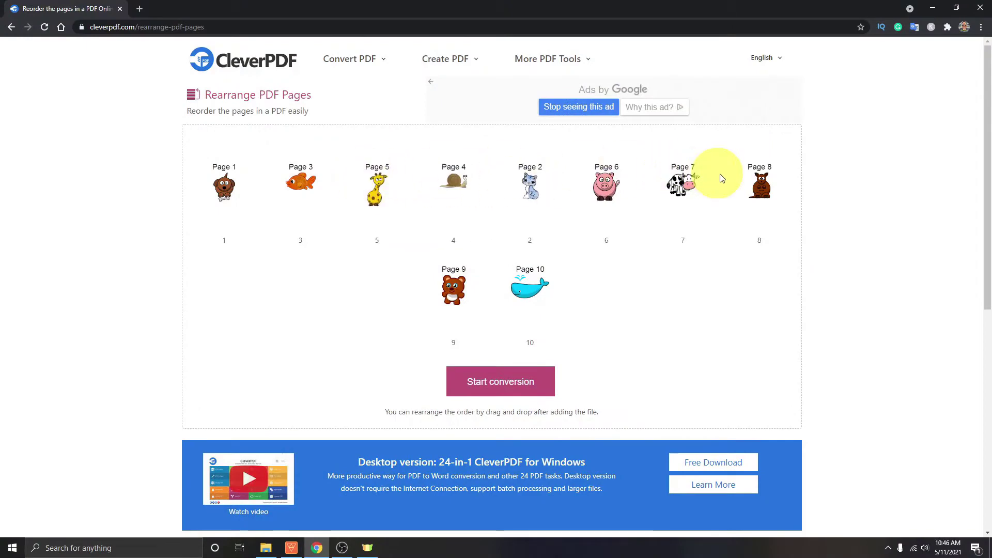
drag(761, 184, 589, 181)
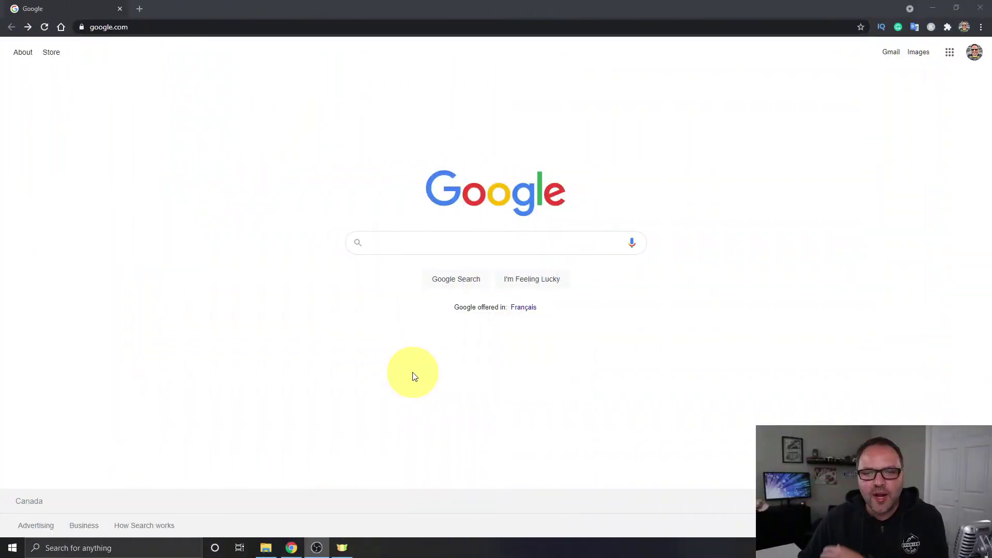
- Search Google for 'cleverpdf'
click(419, 247)
text(cleverpdf)
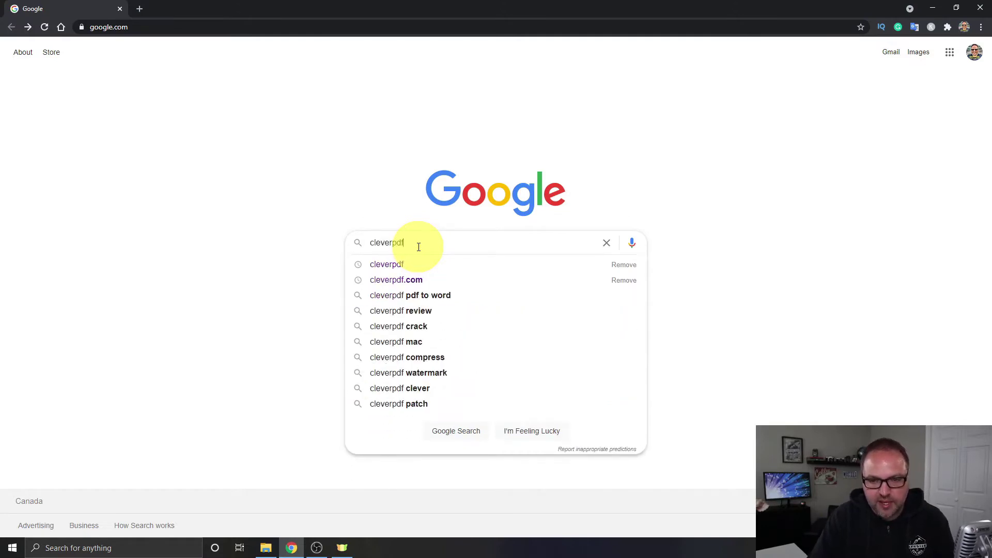
key(Return)
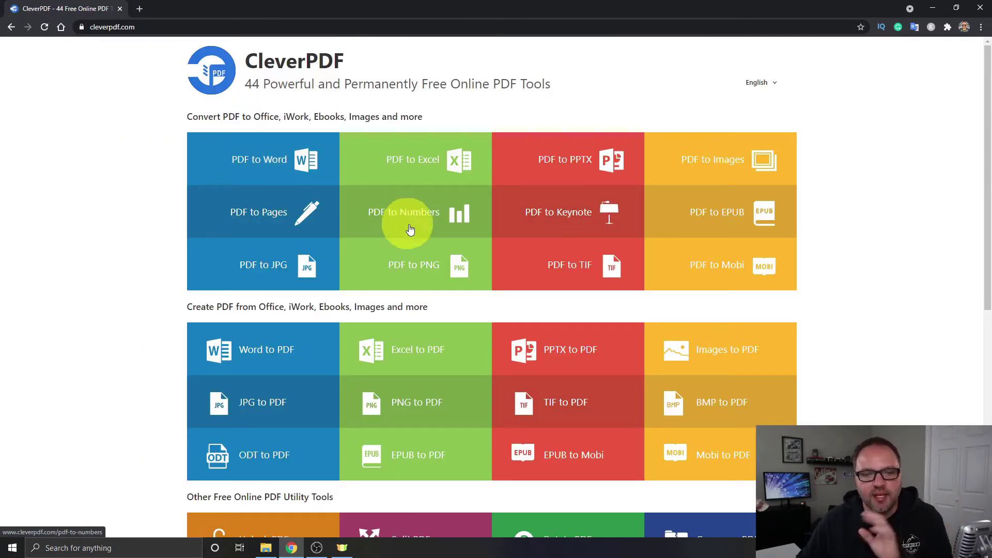
- Scroll down the CleverPDF home page to the Rearrange PDF Pages utility
scroll(444, 232, down, 2)
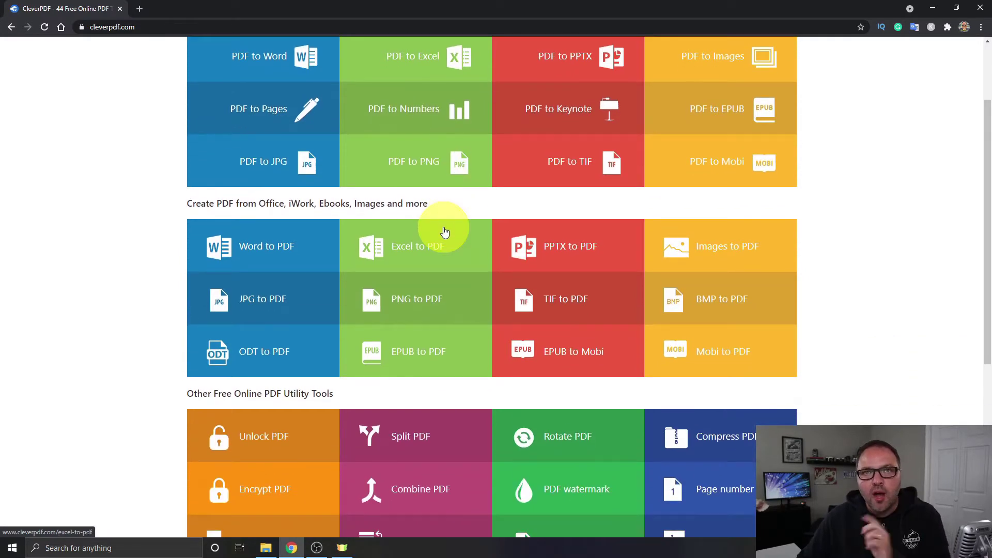
scroll(447, 229, down, 5)
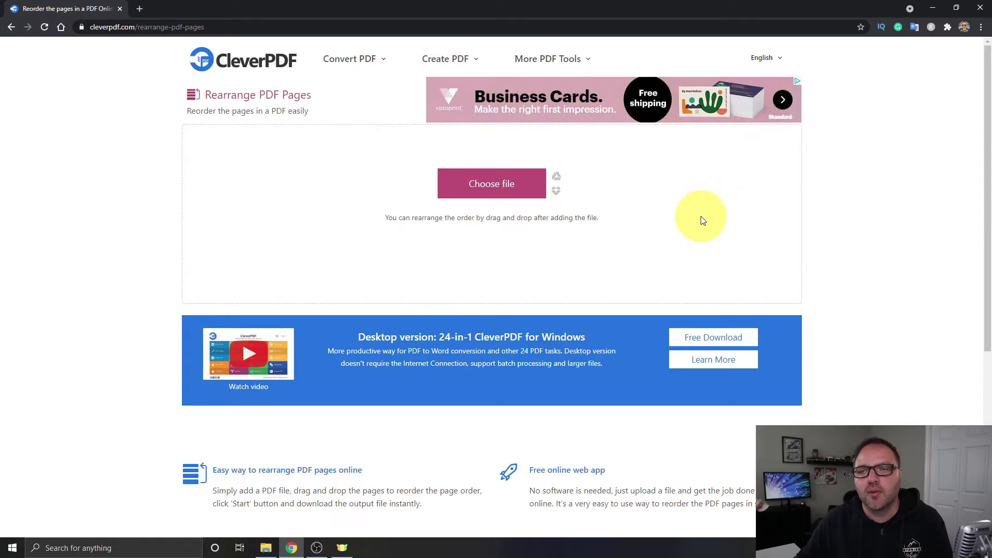
- Open 10 Page Document from the desktop in Acrobat, page through all ten pages, then close it and return to Chrome
click(933, 9)
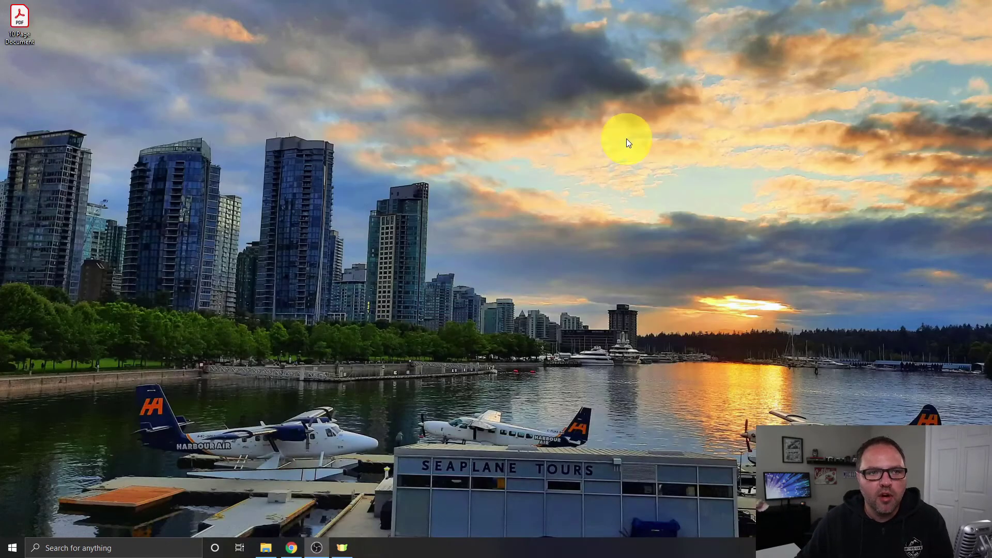
double_click(22, 21)
scroll(428, 230, down, 6)
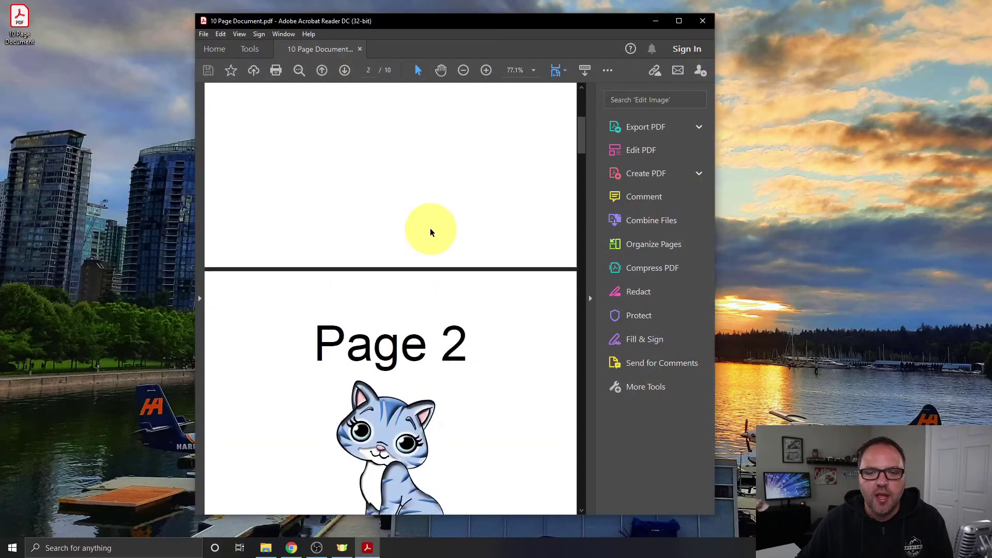
scroll(432, 232, down, 10)
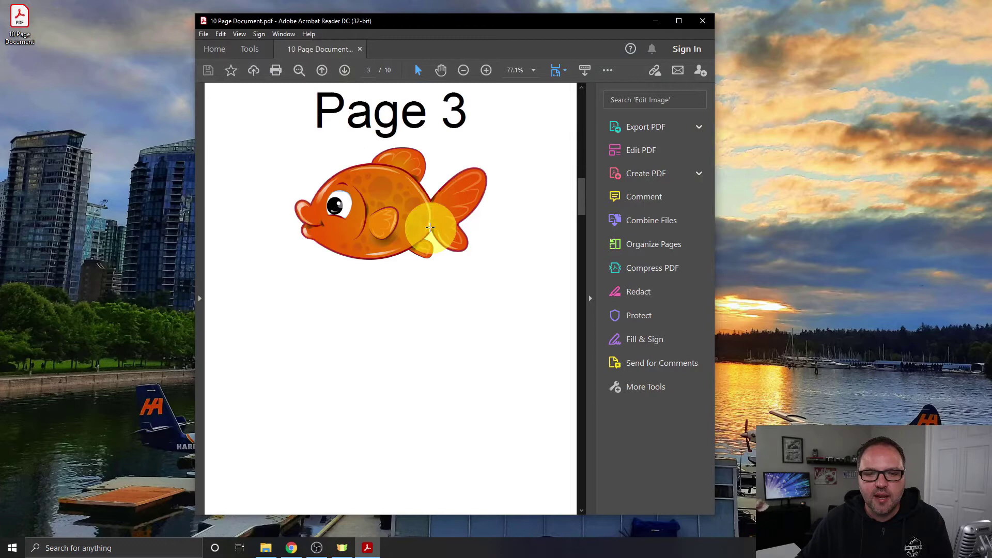
scroll(431, 230, down, 15)
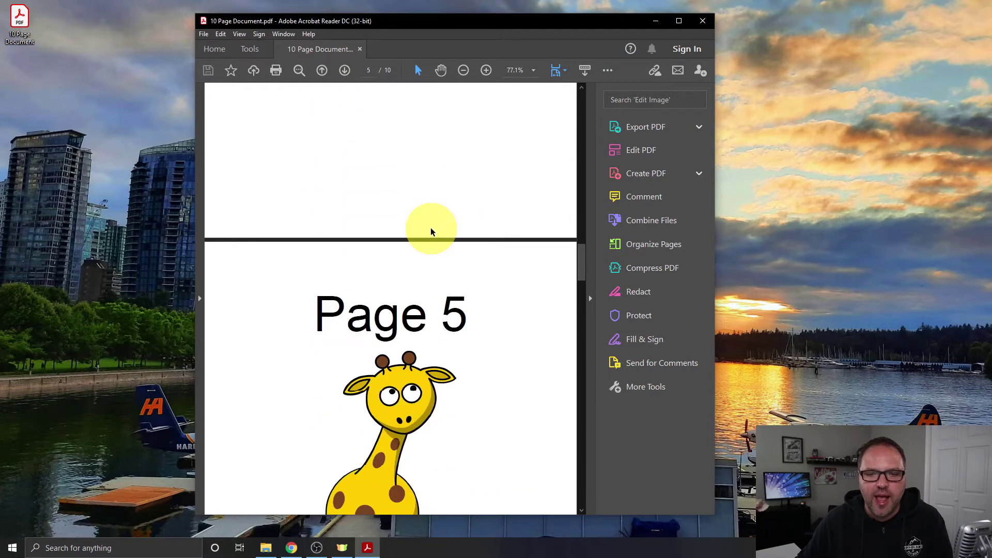
scroll(432, 232, down, 15)
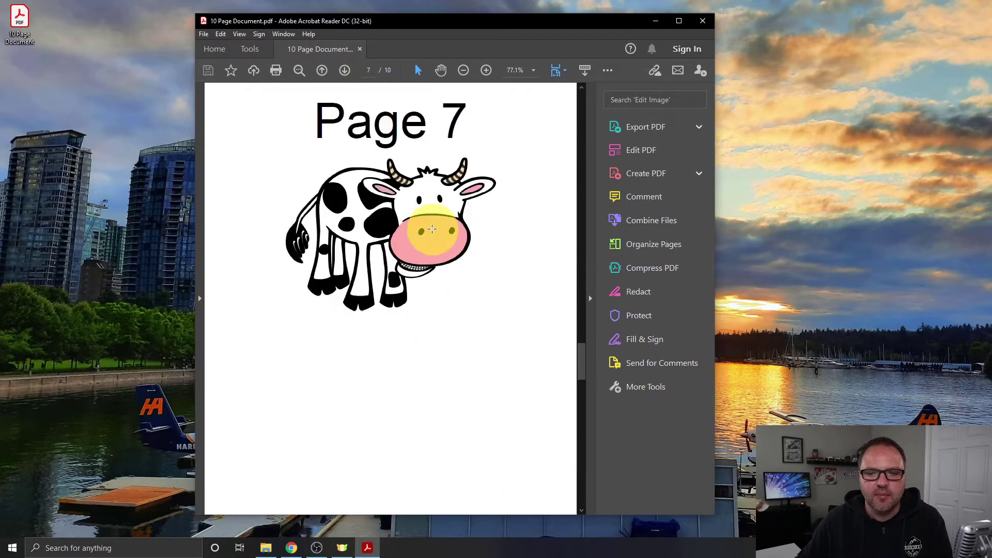
scroll(432, 229, down, 8)
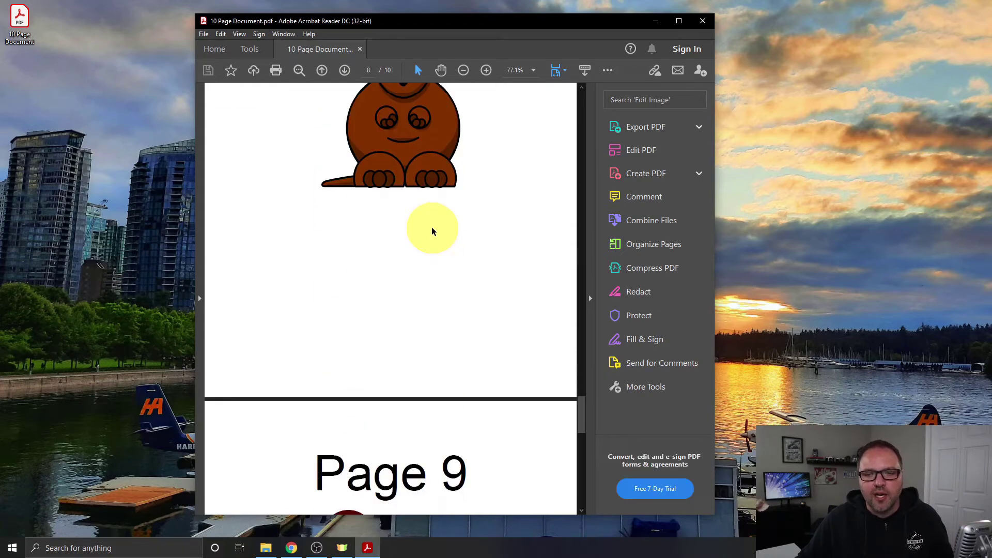
scroll(433, 231, down, 12)
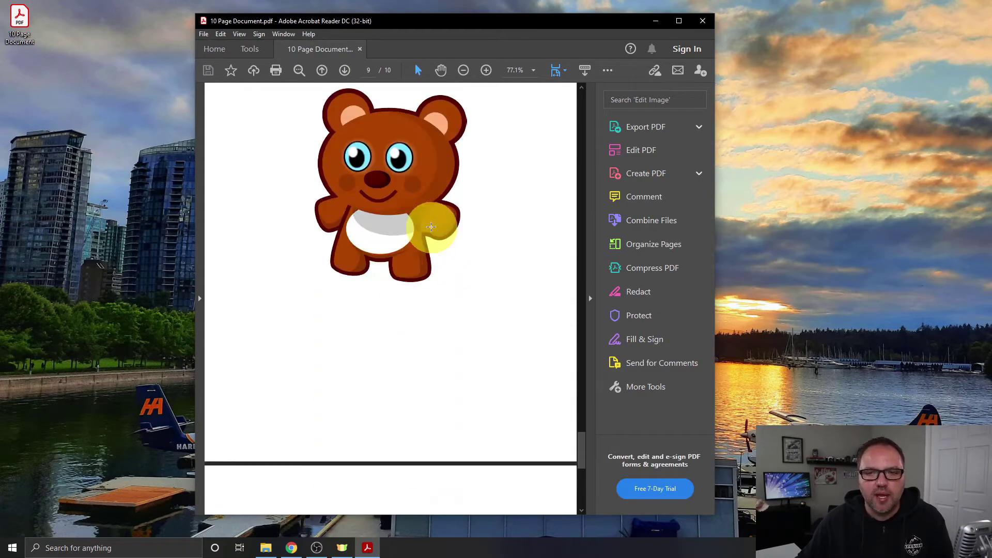
scroll(431, 226, down, 2)
click(703, 21)
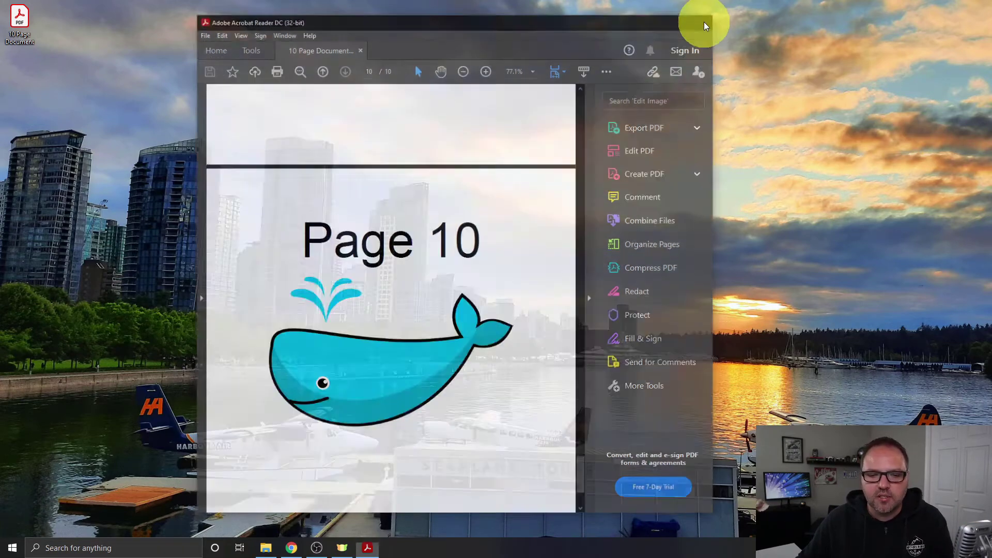
click(295, 541)
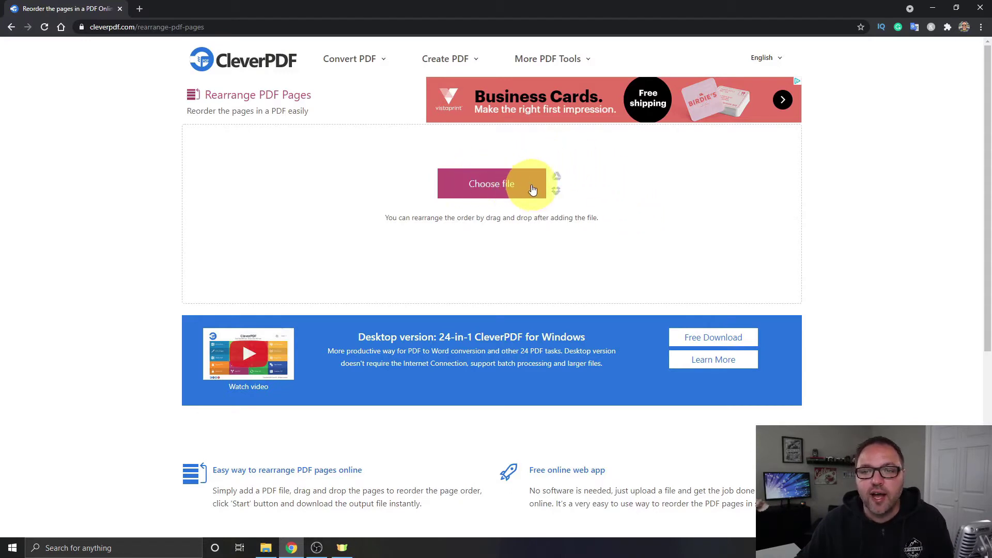
- Upload 10 Page Document from the Desktop into the Rearrange PDF Pages tool
click(506, 187)
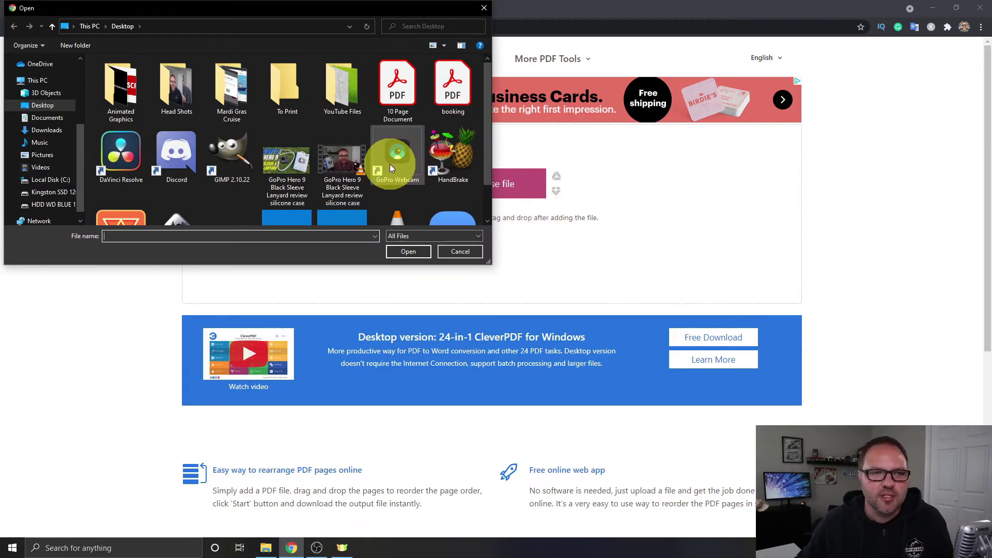
click(395, 91)
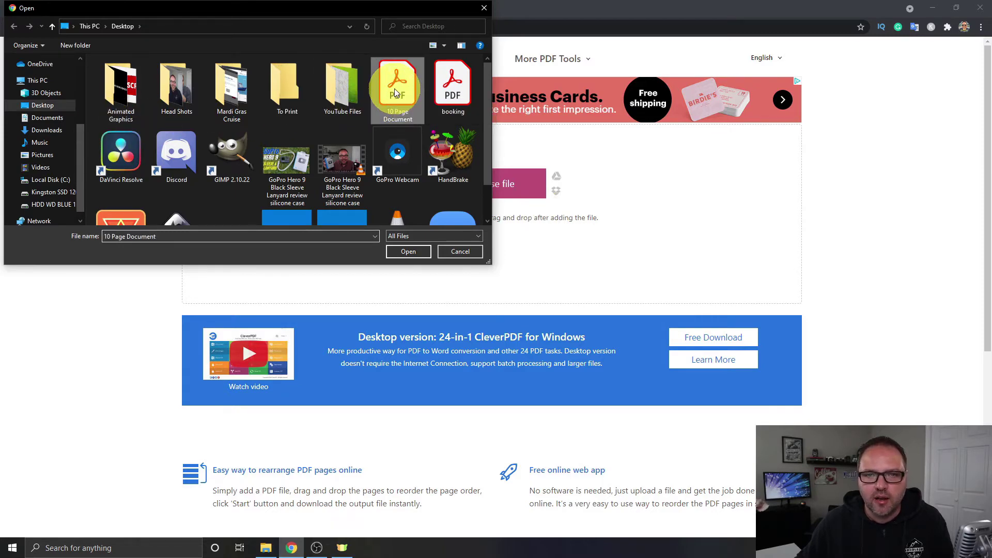
click(418, 251)
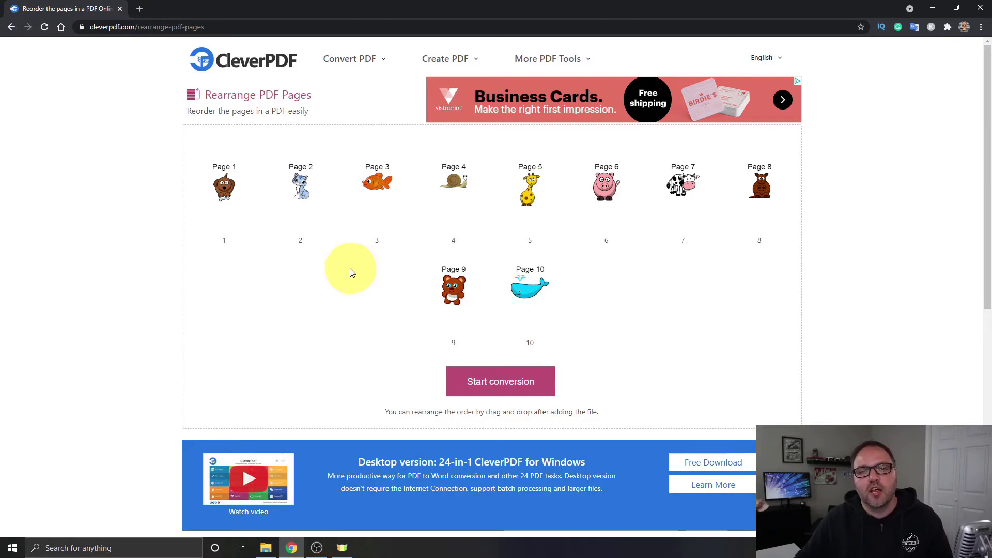
- Reorder the thumbnails to 2, 1, 3, 8, 5, 6, 7, 4, 10, 9
drag(216, 184, 318, 188)
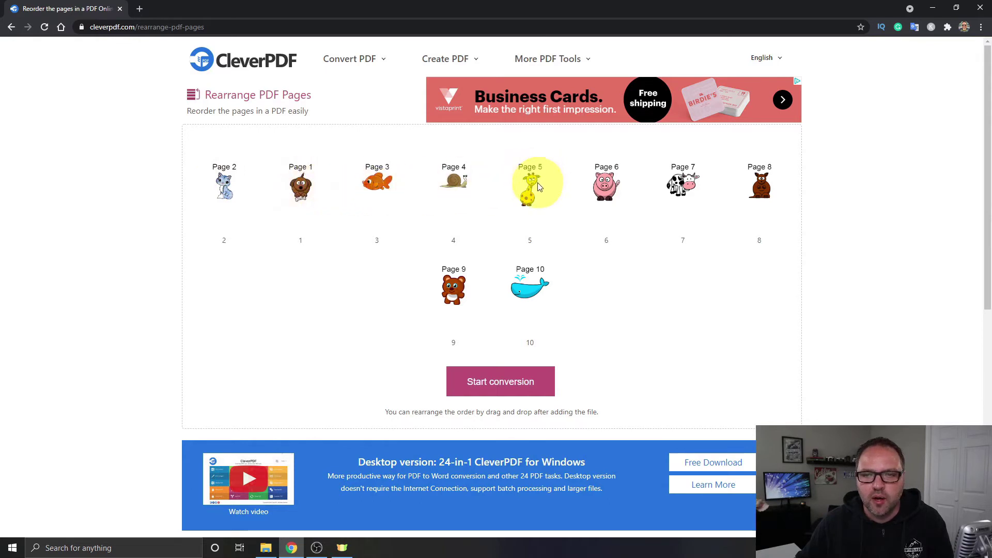
drag(757, 185, 528, 191)
drag(451, 185, 759, 188)
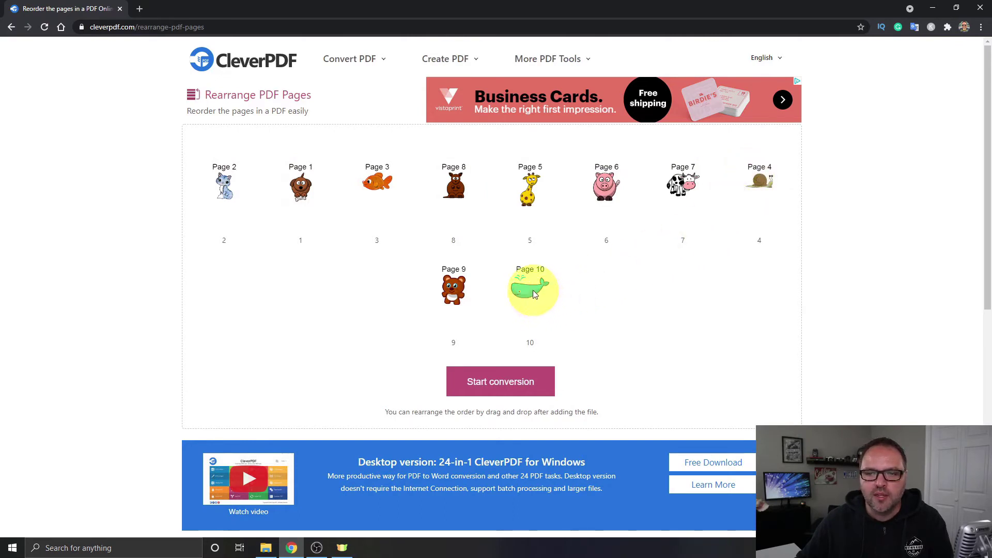
drag(535, 294, 457, 292)
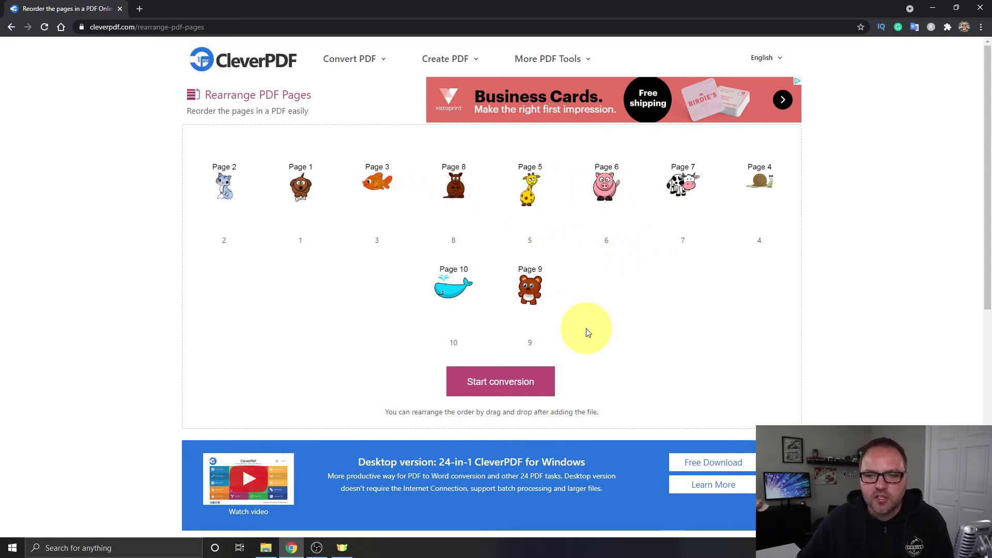
scroll(588, 325, down, 2)
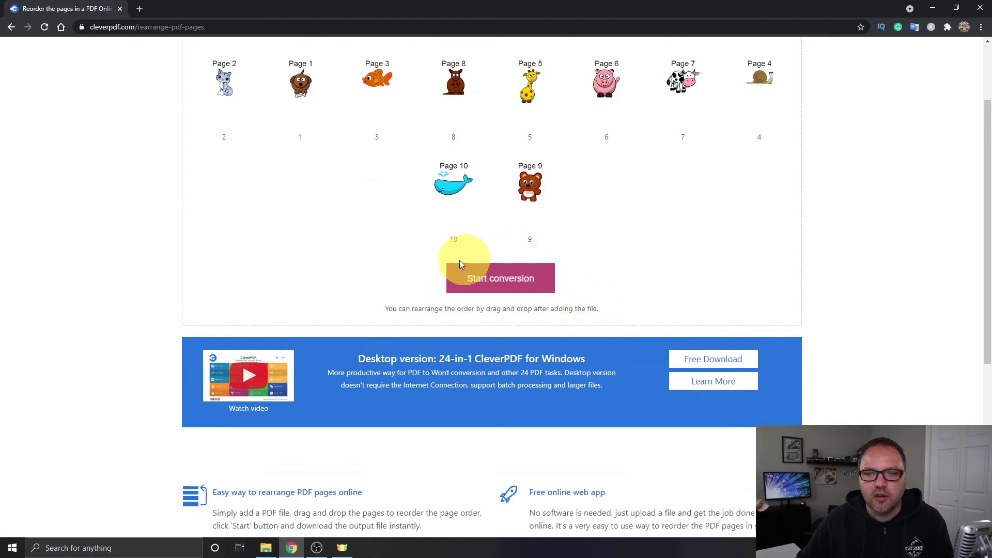
- Run the conversion and open the rearranged 10 Page Document.pdf result
click(506, 284)
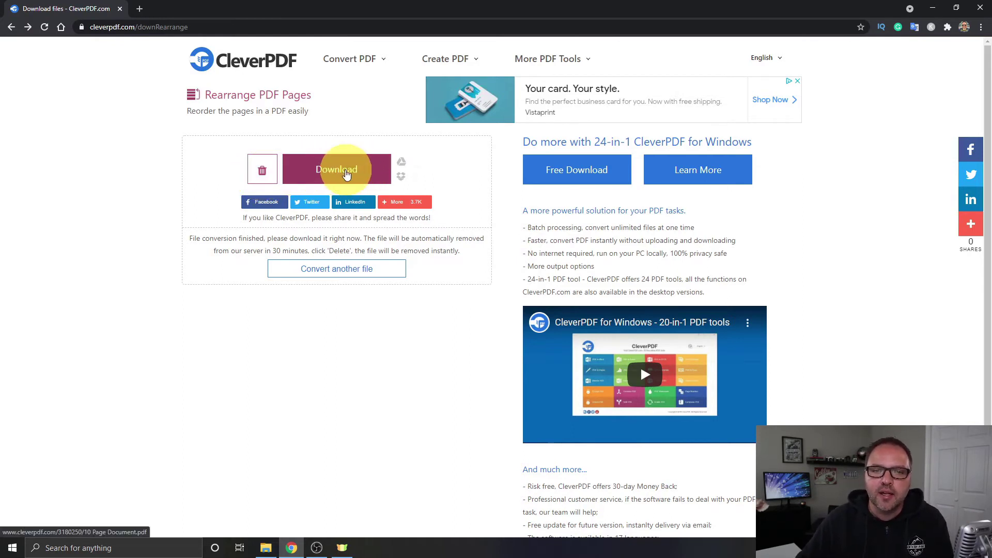
click(346, 174)
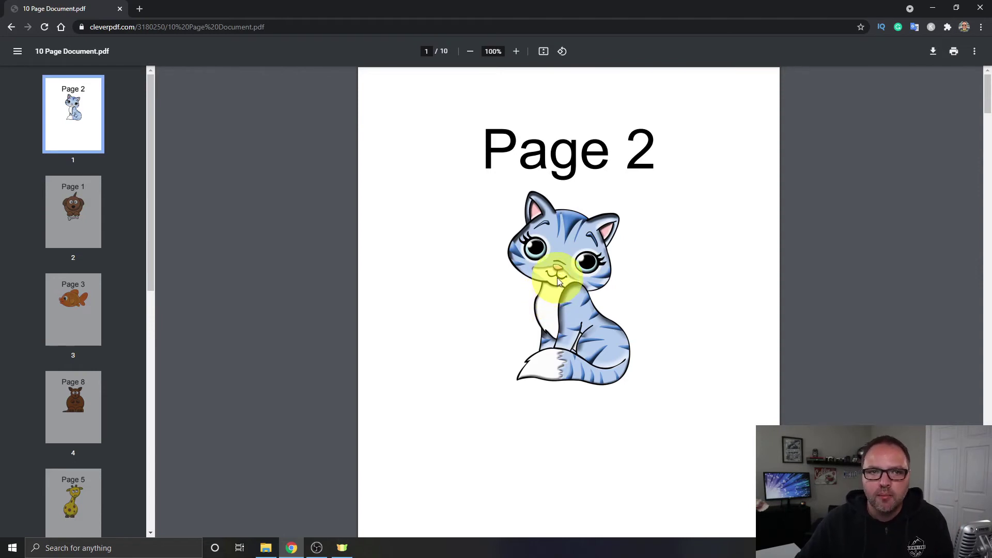
scroll(559, 282, down, 4)
scroll(559, 281, down, 10)
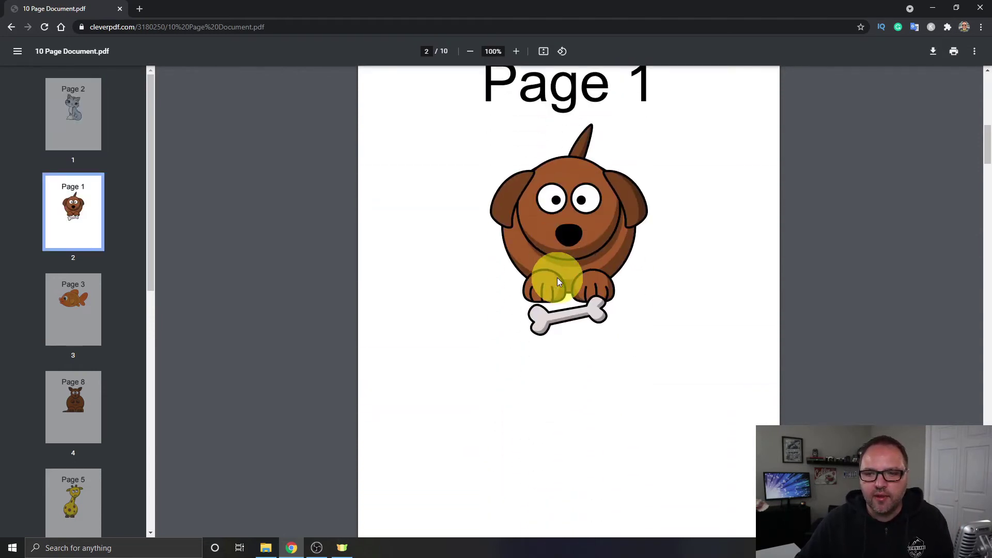
scroll(558, 282, up, 3)
scroll(557, 282, down, 18)
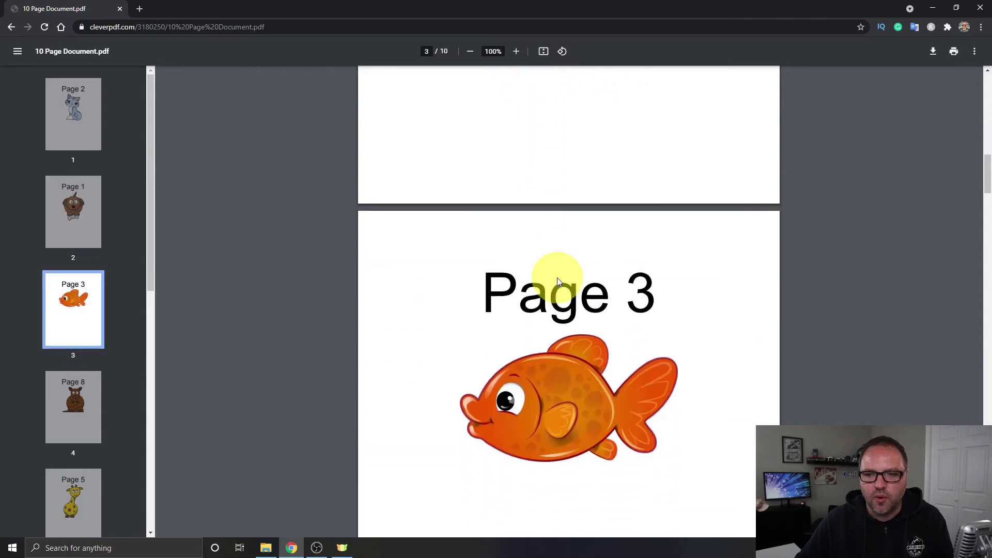
scroll(559, 281, down, 7)
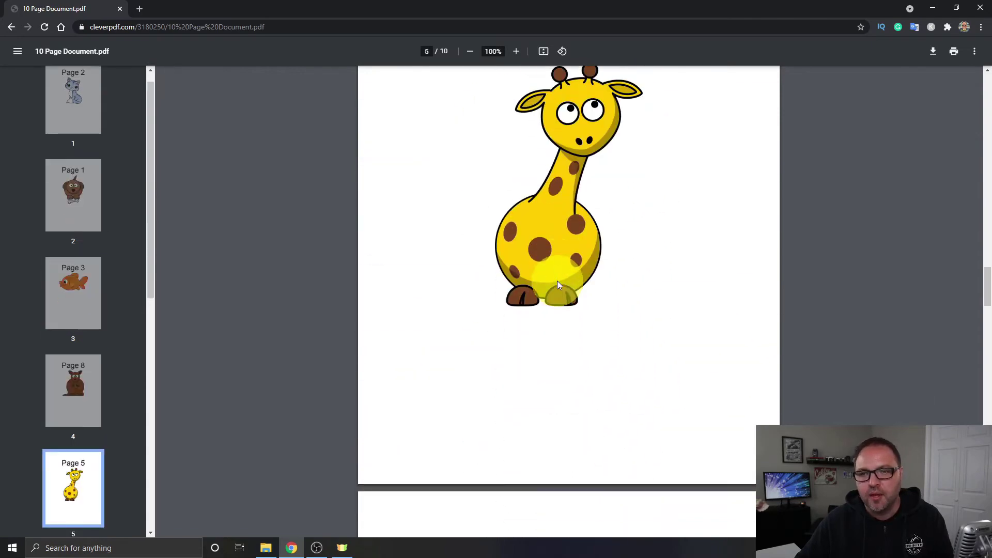
scroll(557, 281, down, 15)
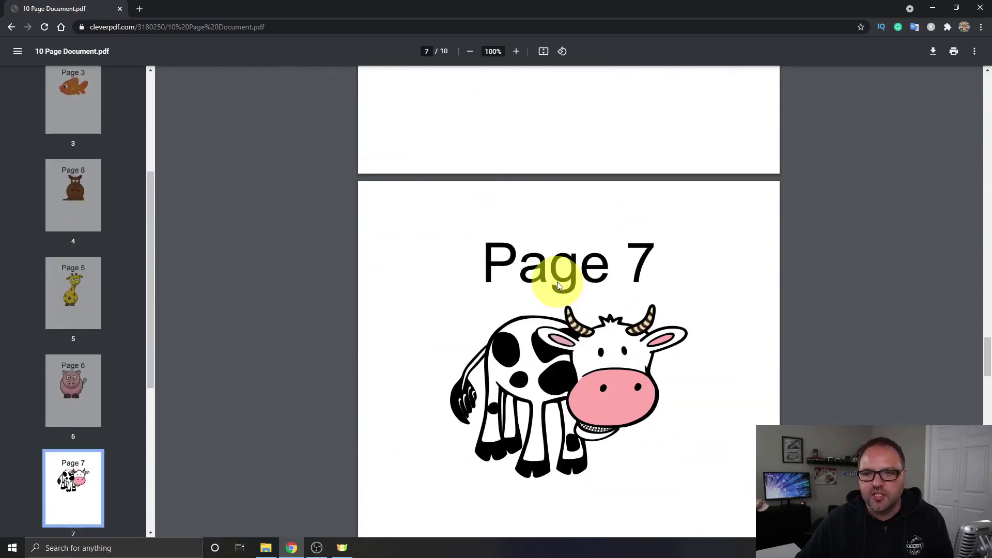
scroll(557, 287, up, 10)
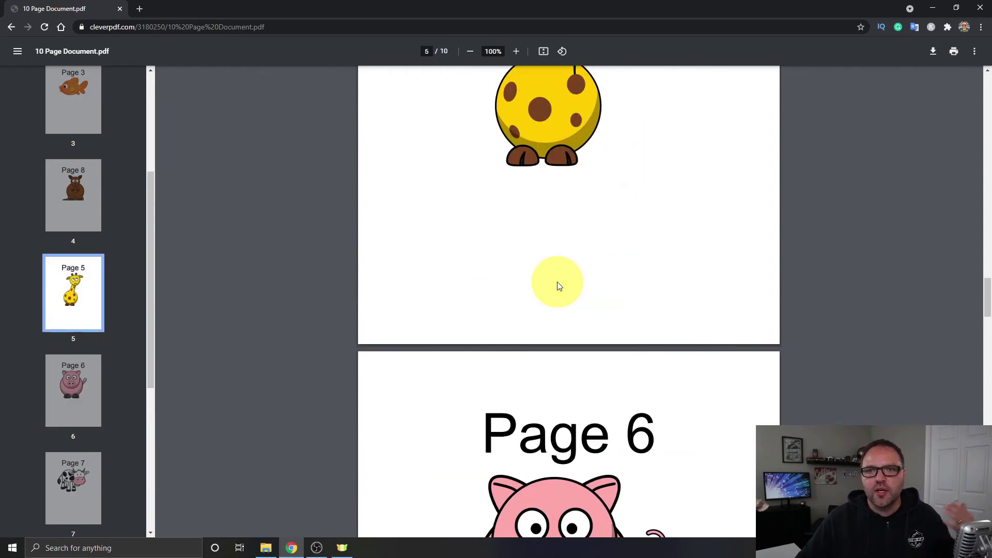
scroll(557, 285, up, 10)
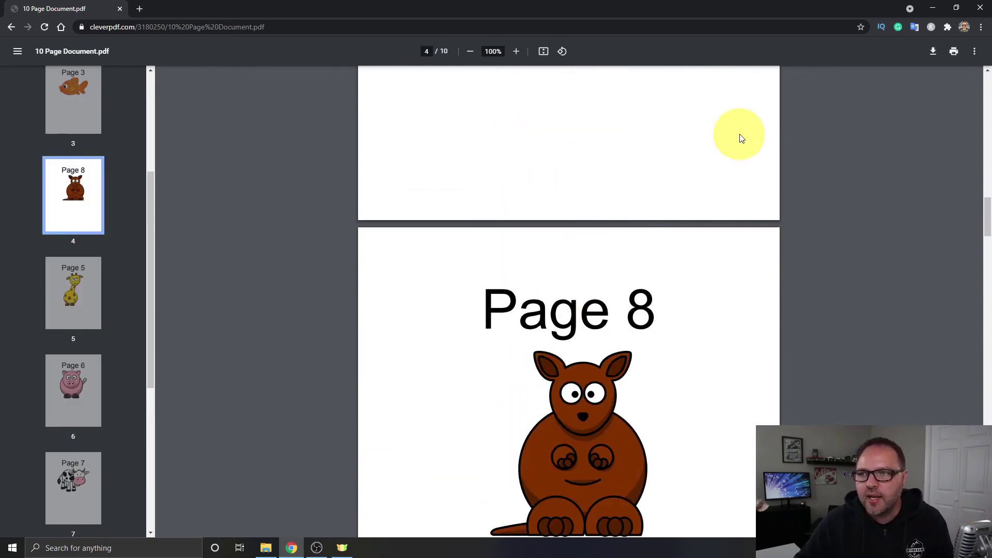
- Download the reordered PDF to the Desktop under the name Test.pdf
click(933, 55)
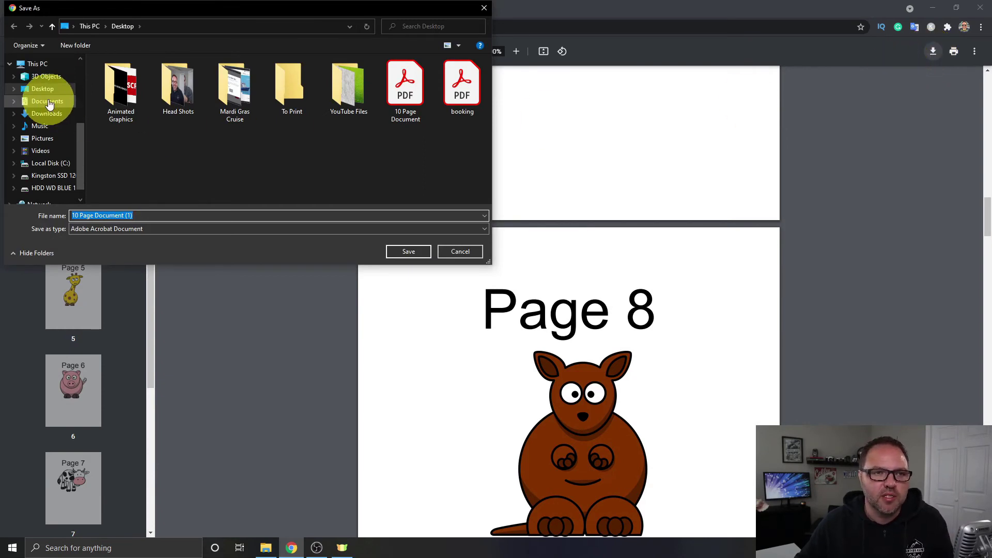
click(152, 215)
drag(156, 216, 26, 219)
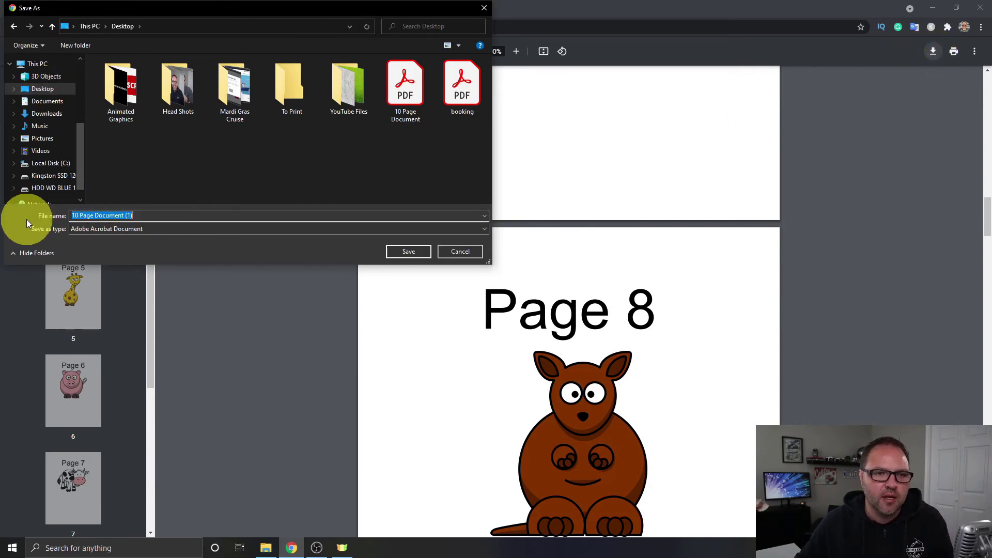
text(Test)
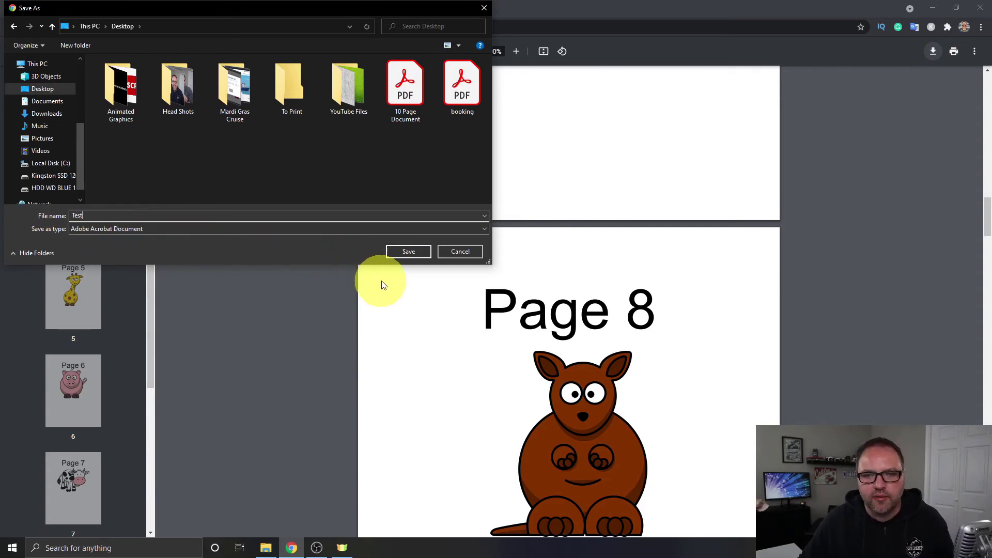
click(409, 255)
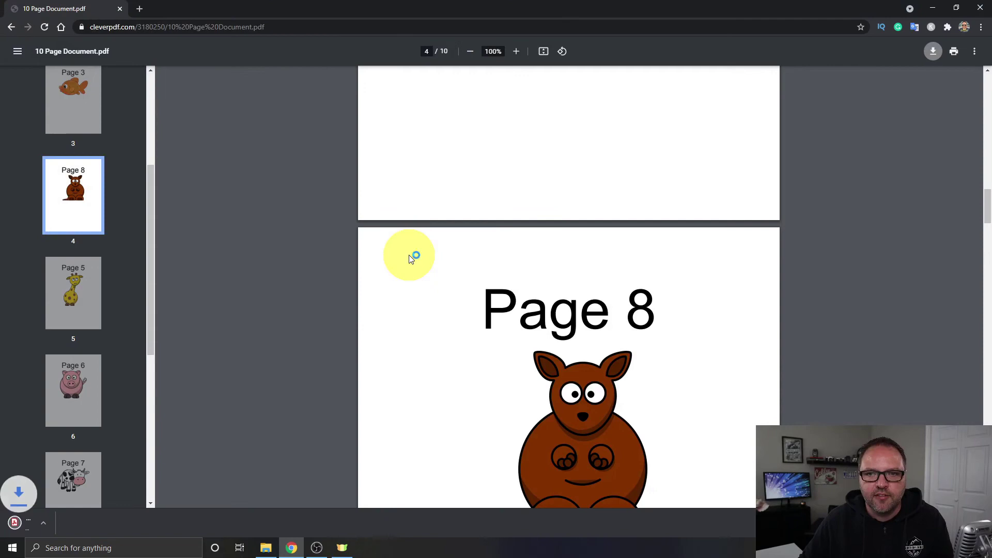
- Open Test.pdf from the desktop in Acrobat and scroll through its reordered pages
click(934, 10)
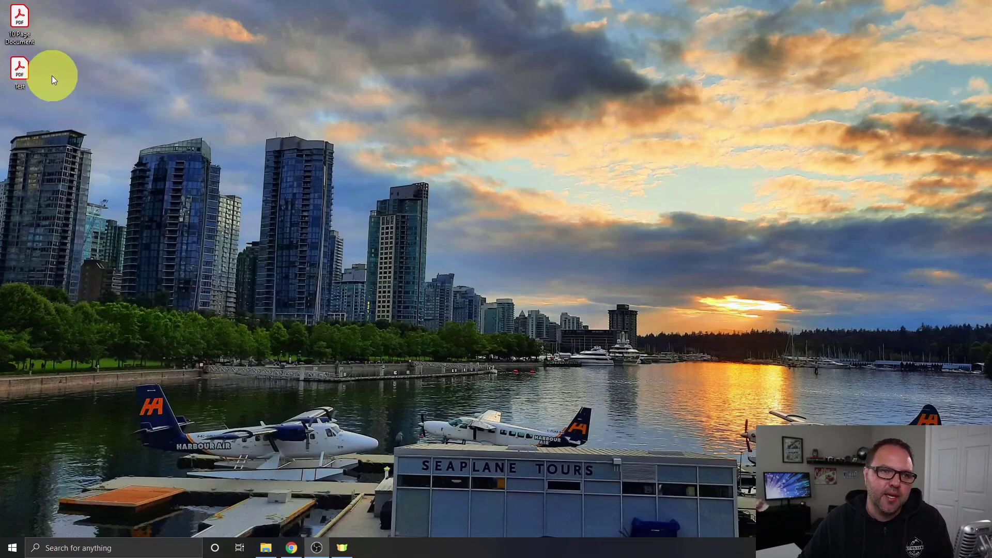
double_click(26, 67)
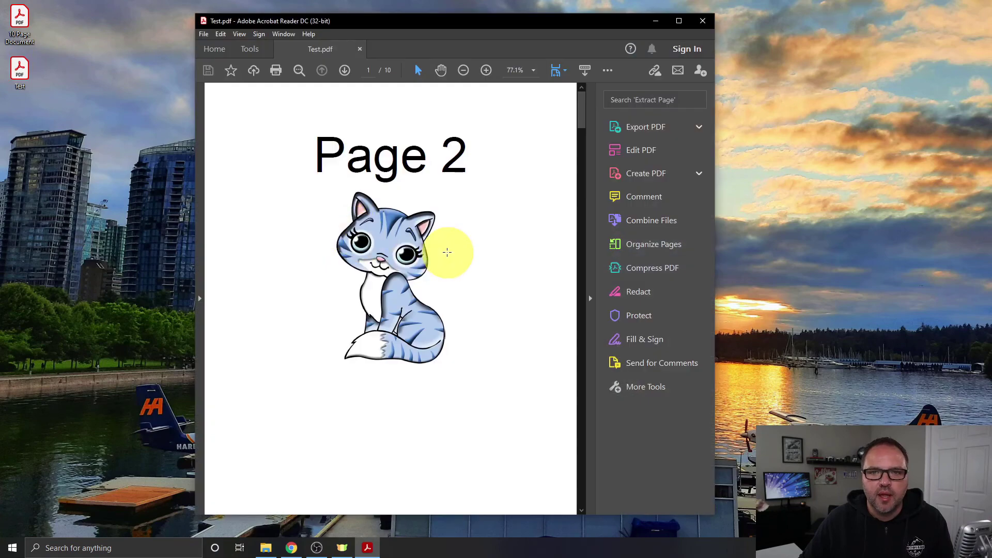
scroll(448, 254, down, 3)
scroll(448, 255, down, 8)
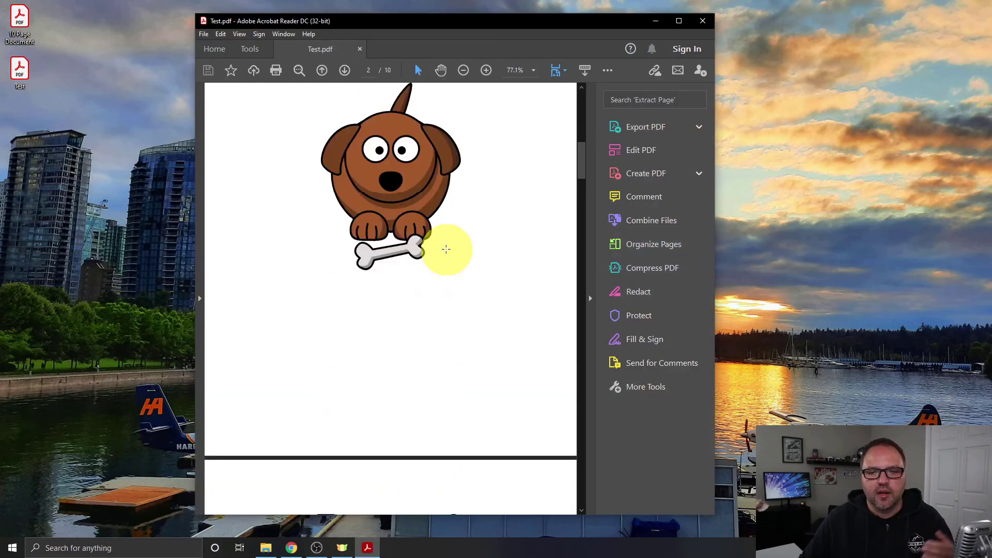
scroll(442, 249, down, 12)
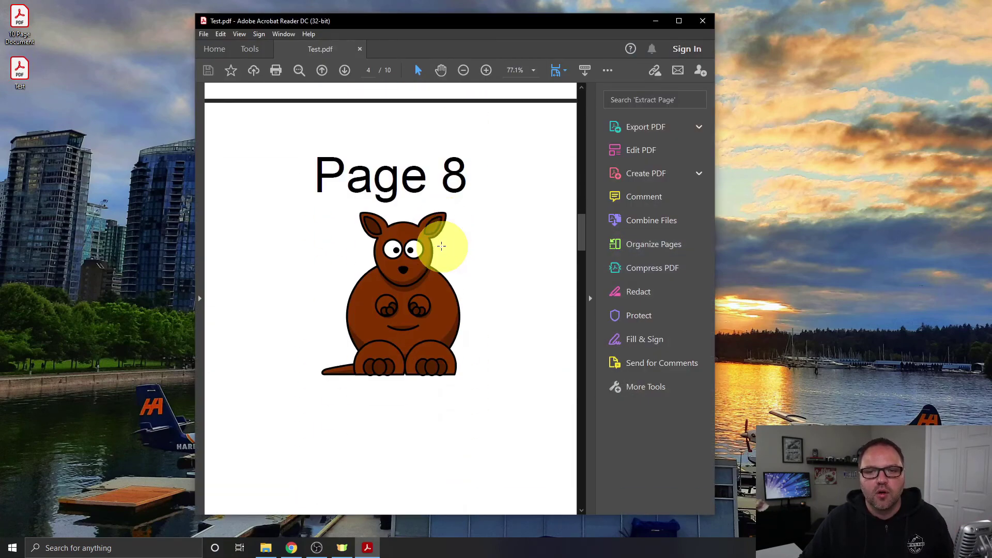